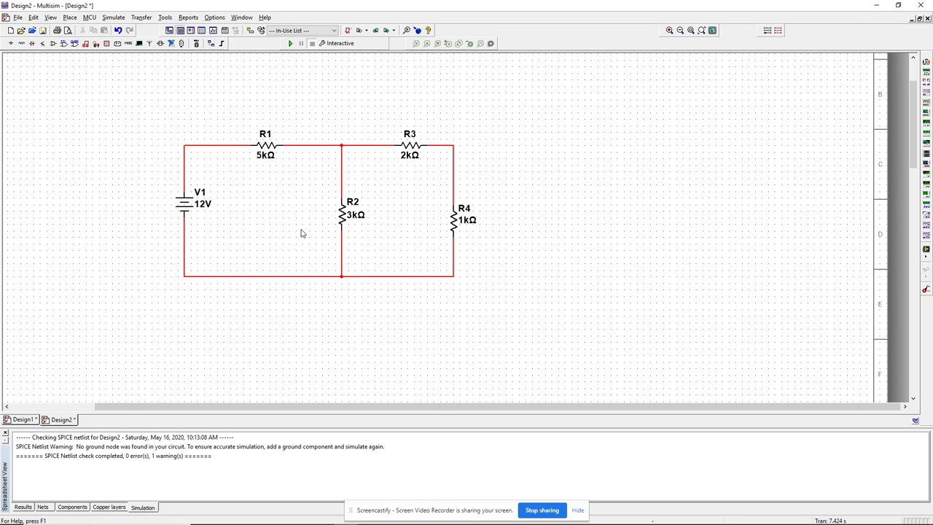
Place a current probe on the wire between R1 and the top node, and run and stop the interactive simulation
{"action": "left_click", "coordinate": [428, 44]}
{"action": "left_click", "coordinate": [299, 145]}
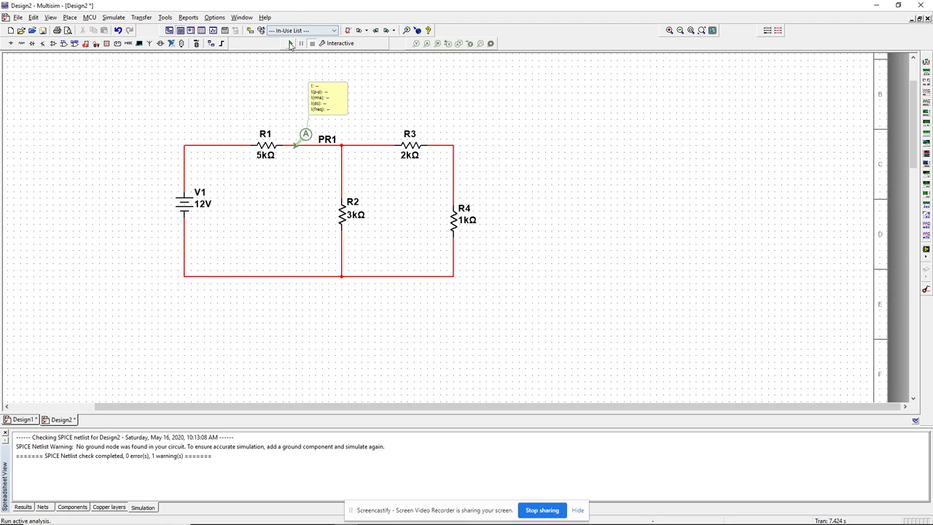
{"action": "left_click", "coordinate": [289, 44]}
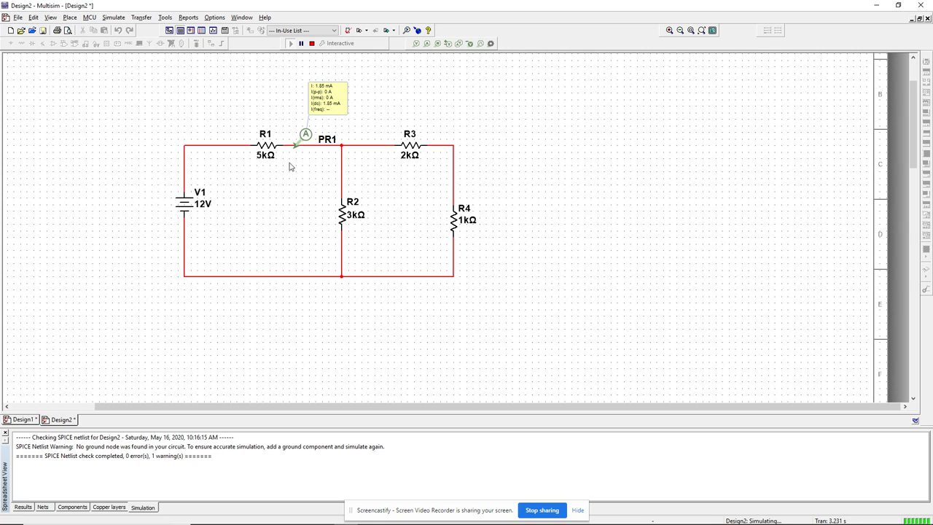
{"action": "left_click", "coordinate": [312, 44]}
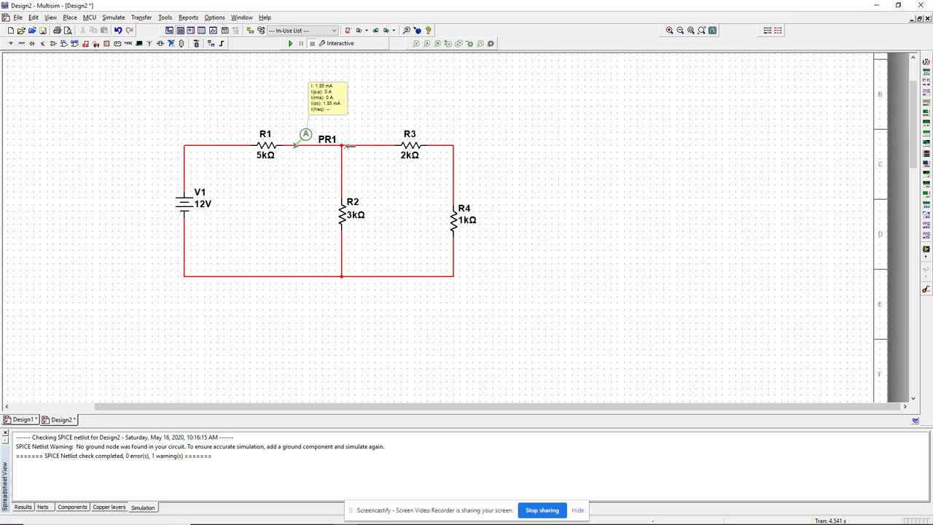
Place current probes on the wire feeding R3 and the wire above R2, moving their readout boxes clear of the circuit labels
{"action": "left_click", "coordinate": [428, 43]}
{"action": "left_click", "coordinate": [368, 147]}
{"action": "left_click", "coordinate": [427, 43]}
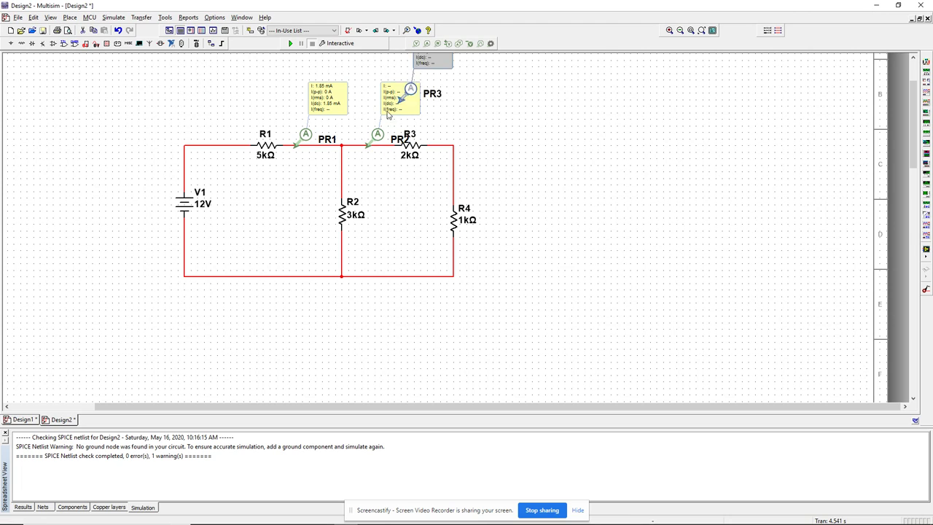
{"action": "left_click", "coordinate": [341, 180]}
{"action": "left_click_drag", "start_coordinate": [370, 142], "coordinate": [301, 207]}
{"action": "left_click_drag", "start_coordinate": [393, 101], "coordinate": [441, 96]}
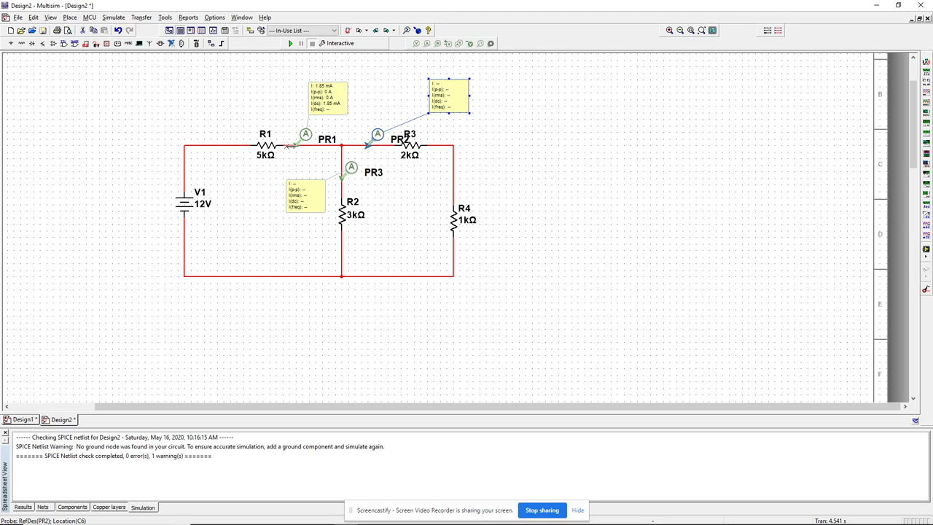
Reverse the direction of the R3 and R2 branch current probes, and run and stop the simulation
{"action": "right_click", "coordinate": [377, 139]}
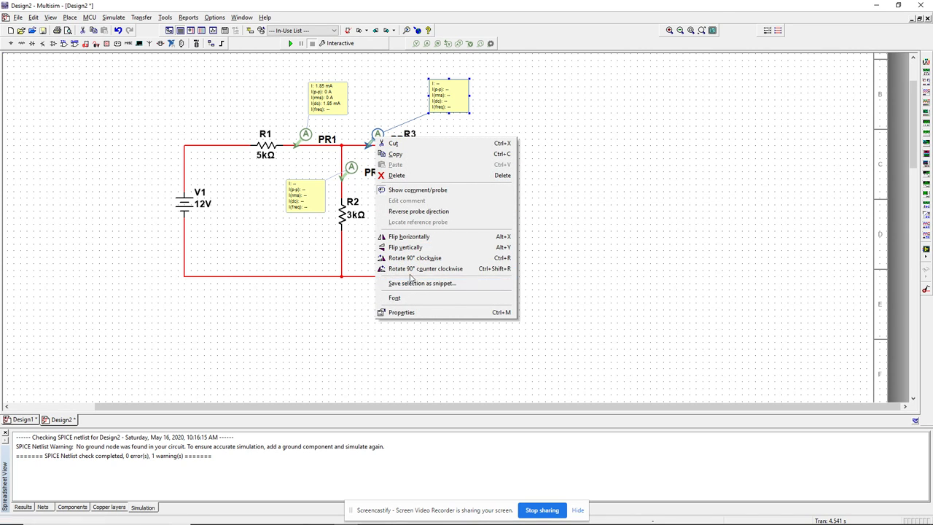
{"action": "left_click", "coordinate": [416, 211]}
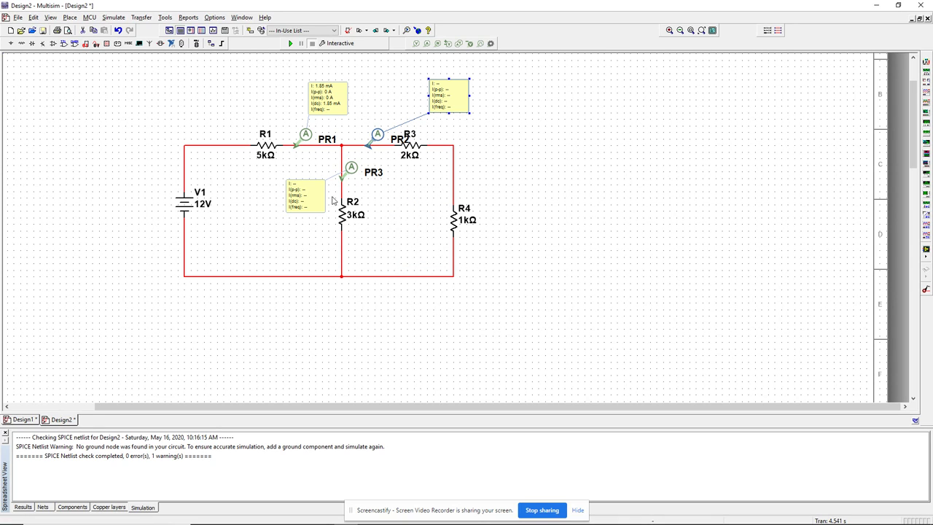
{"action": "right_click", "coordinate": [350, 171]}
{"action": "left_click", "coordinate": [408, 241]}
{"action": "left_click", "coordinate": [411, 242]}
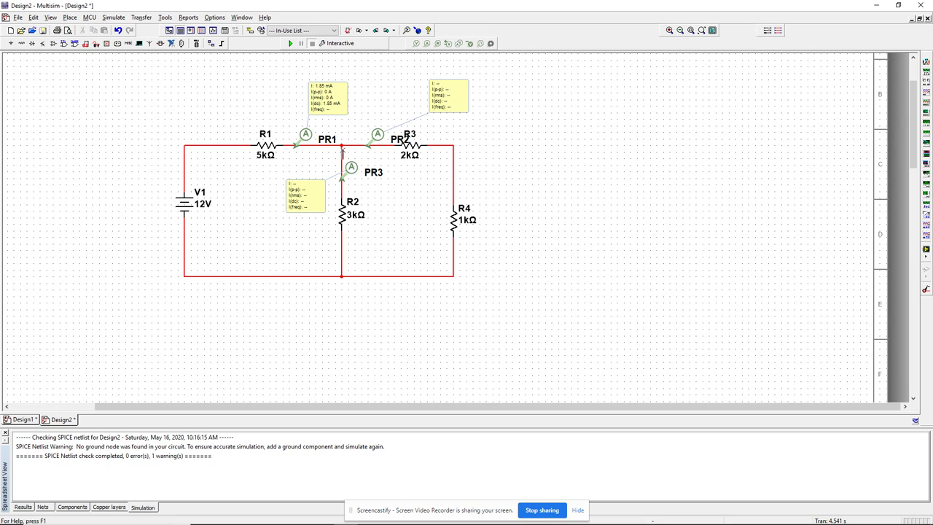
{"action": "left_click", "coordinate": [290, 43]}
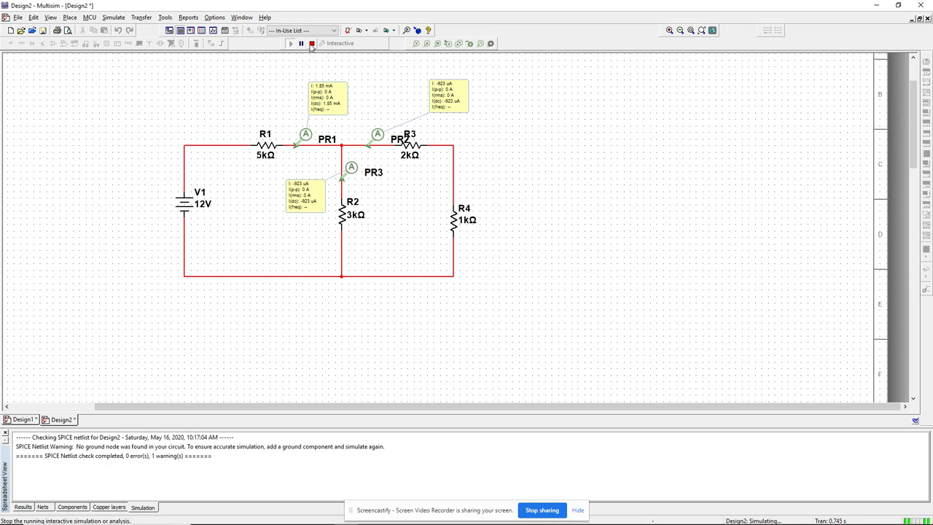
{"action": "left_click", "coordinate": [311, 43]}
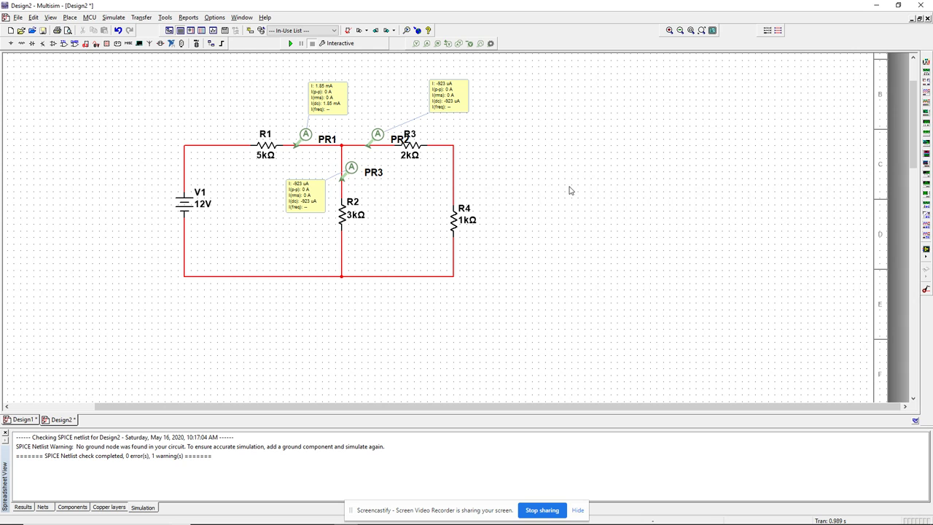
Open the Windows Calculator and place its window clear of the circuit
{"action": "key", "text": "super"}
{"action": "type", "text": "calc"}
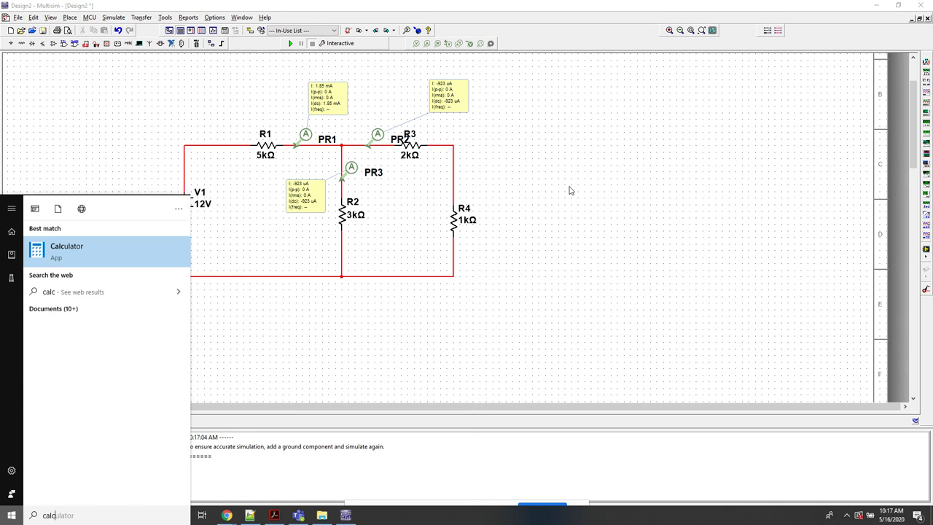
{"action": "key", "text": "Return"}
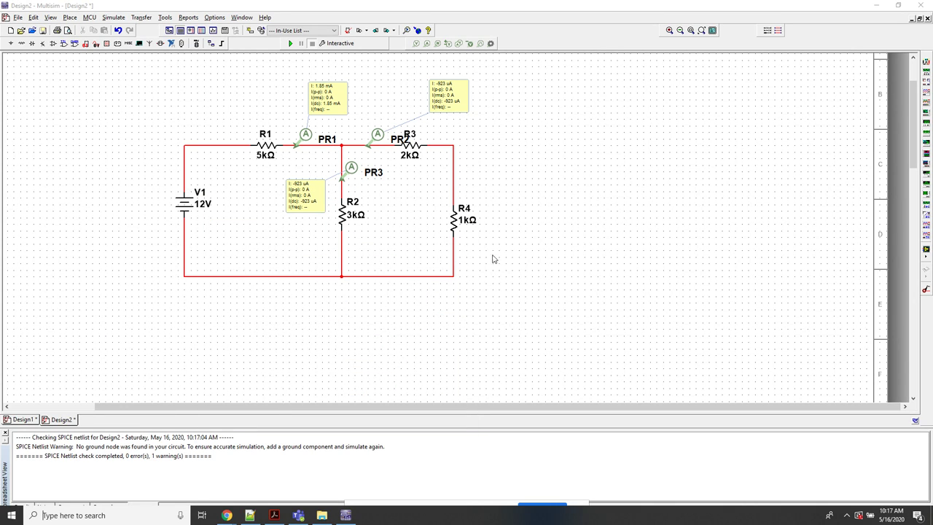
{"action": "key", "text": "super"}
{"action": "type", "text": "calcv"}
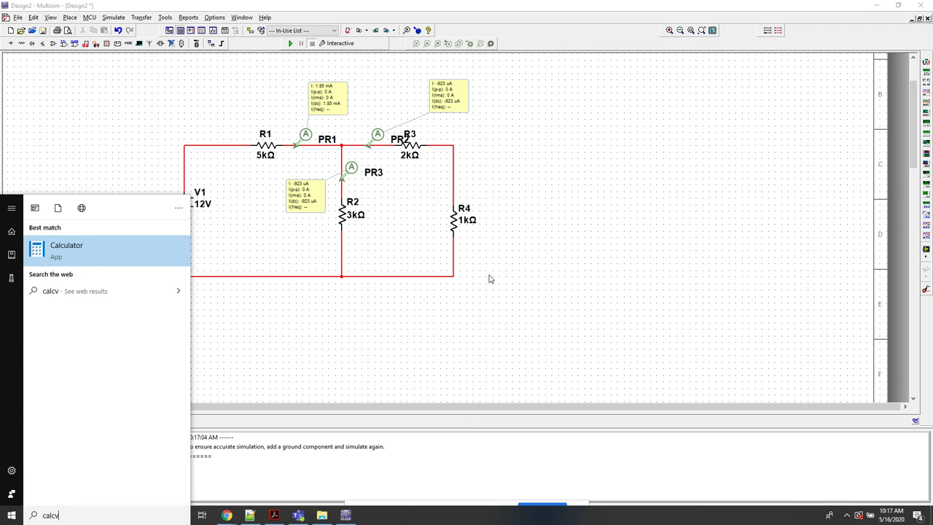
{"action": "key", "text": "Return"}
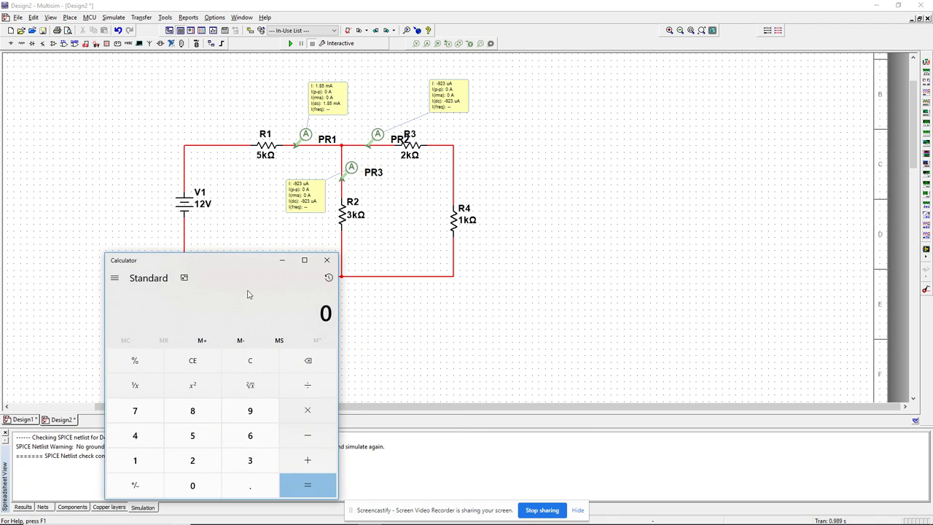
{"action": "left_click_drag", "start_coordinate": [224, 270], "coordinate": [698, 147]}
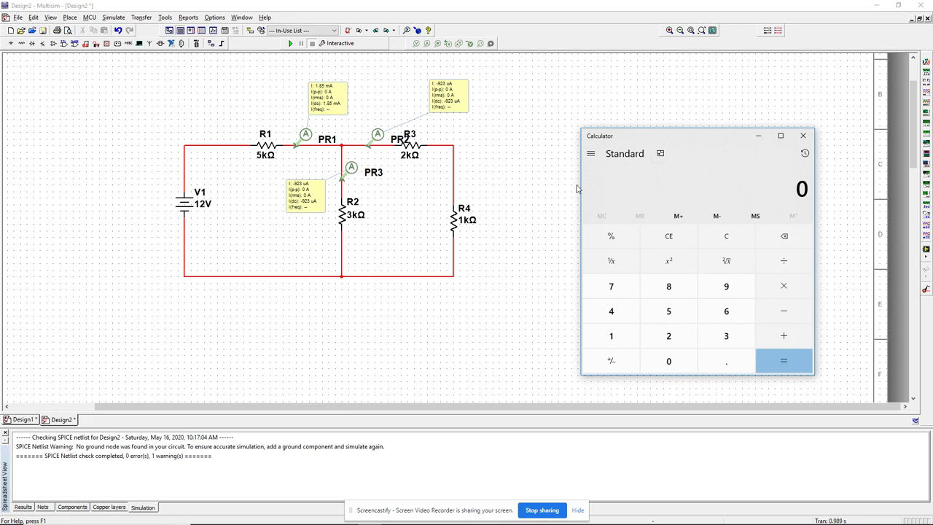
Calculate 1.85 - 0.923 - 0.923 to check the sum of the node currents, and close the Calculator
{"action": "type", "text": "1.85"}
{"action": "type", "text": "0.923 "}
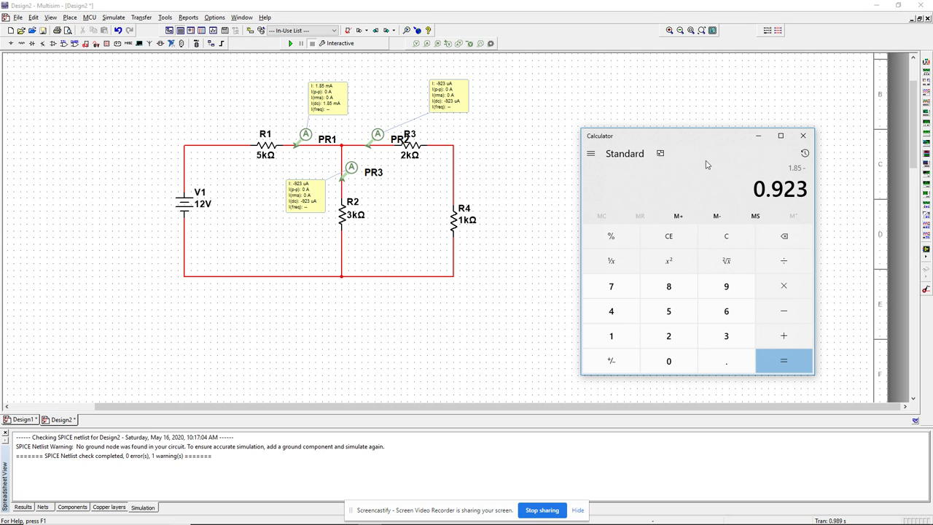
{"action": "type", "text": "- 0.923 -"}
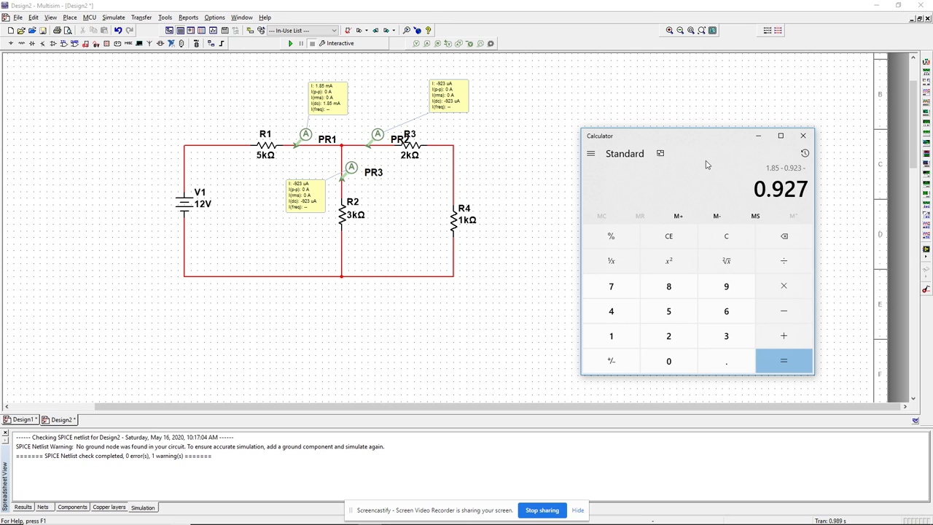
{"action": "key", "text": "Return"}
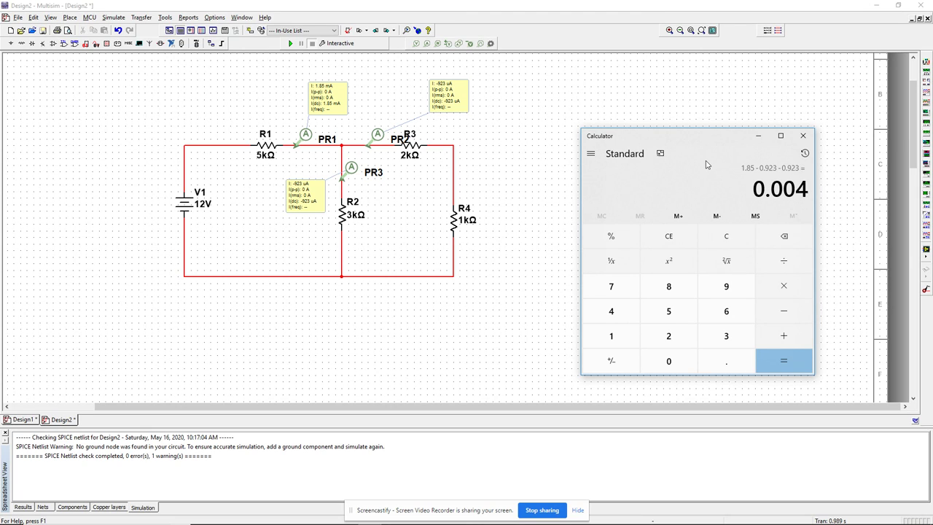
{"action": "left_click", "coordinate": [802, 137]}
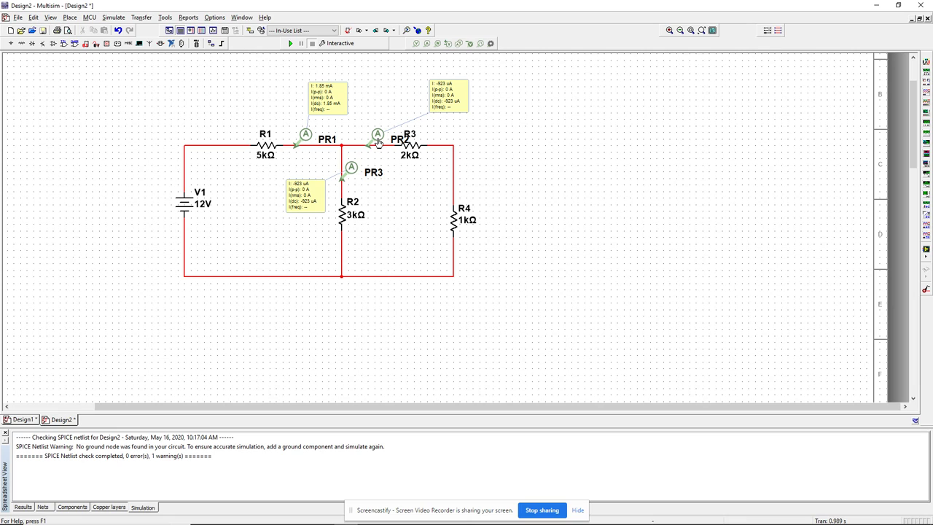
Delete all three current probes from the circuit
{"action": "left_click", "coordinate": [379, 140]}
{"action": "key", "text": "Delete"}
{"action": "left_click", "coordinate": [353, 171]}
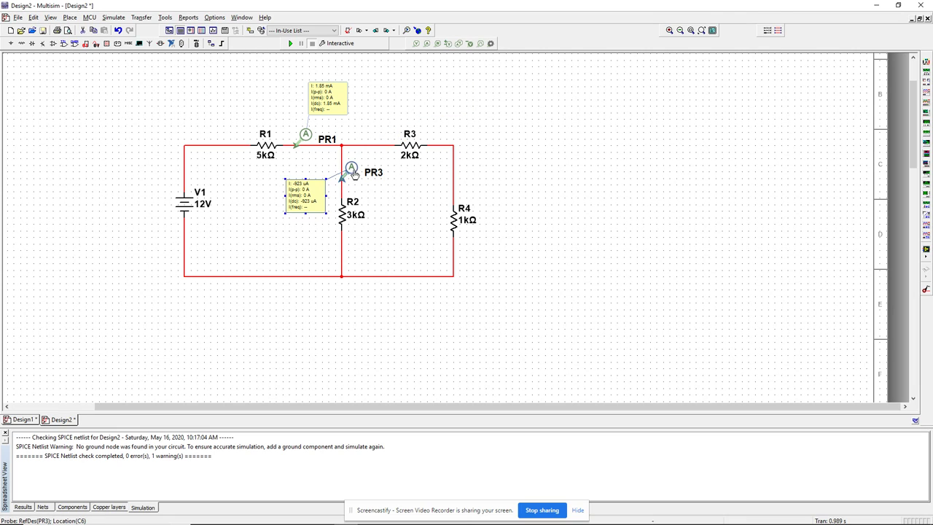
{"action": "key", "text": "Delete"}
{"action": "left_click", "coordinate": [311, 140]}
{"action": "key", "text": "Delete"}
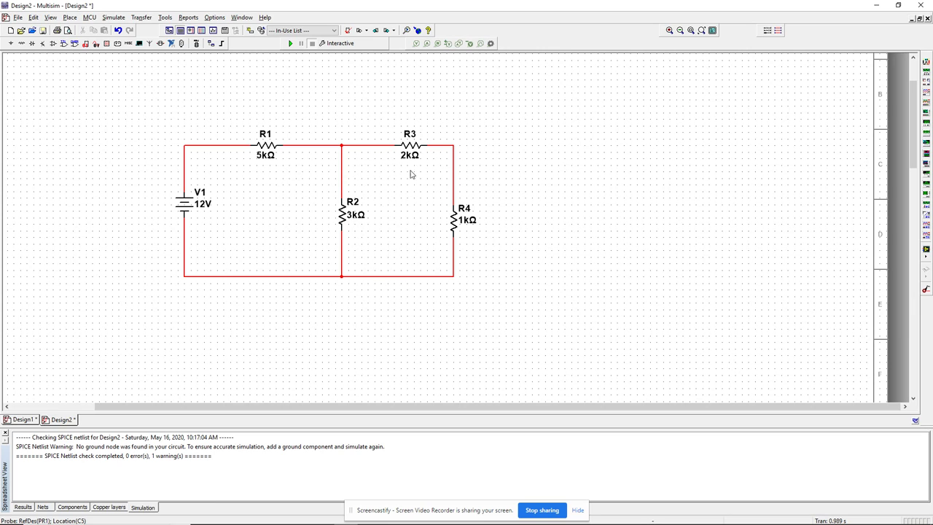
Place a differential voltage probe across R2, positive below and reference above the resistor, with its readout box clear of R2's label
{"action": "left_click", "coordinate": [448, 44]}
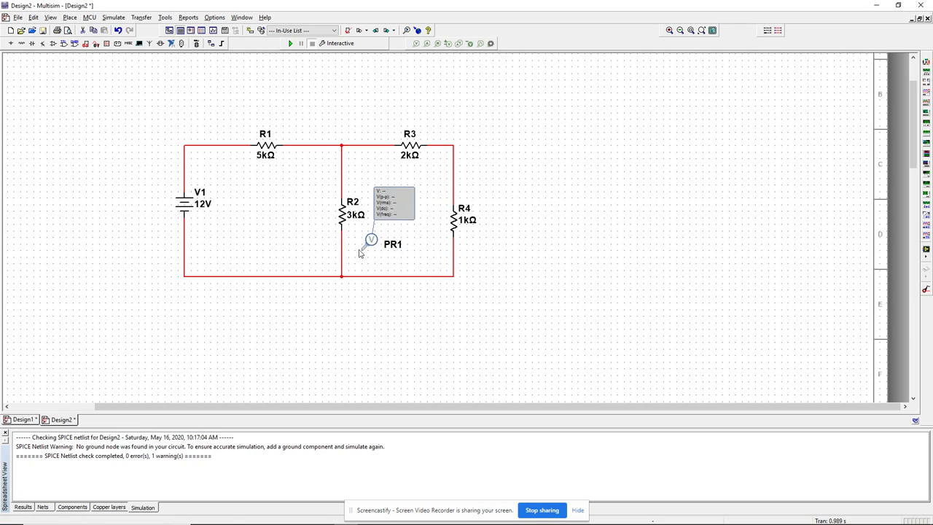
{"action": "left_click", "coordinate": [420, 232]}
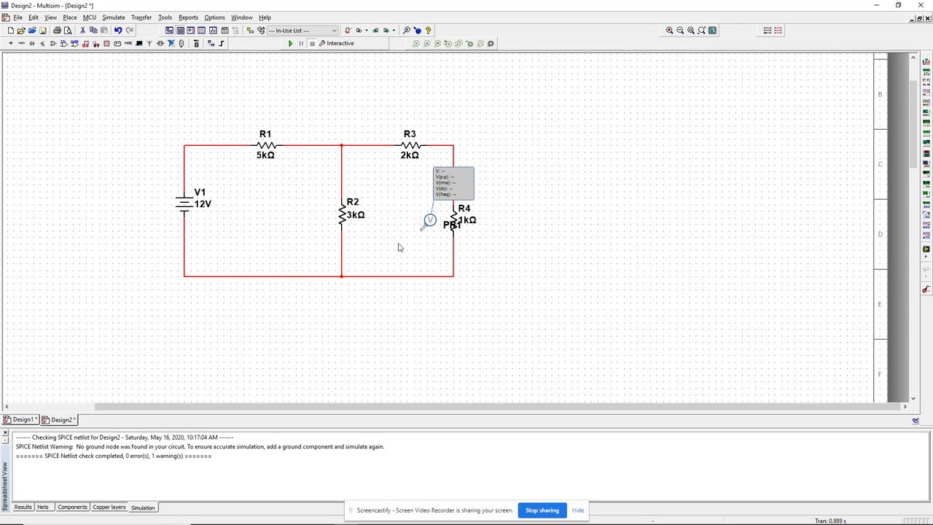
{"action": "left_click", "coordinate": [344, 245]}
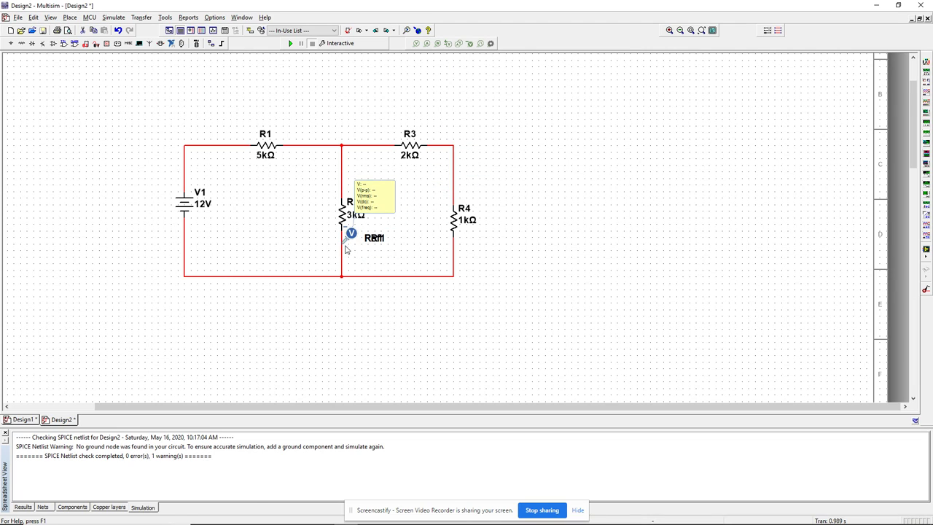
{"action": "left_click", "coordinate": [345, 182]}
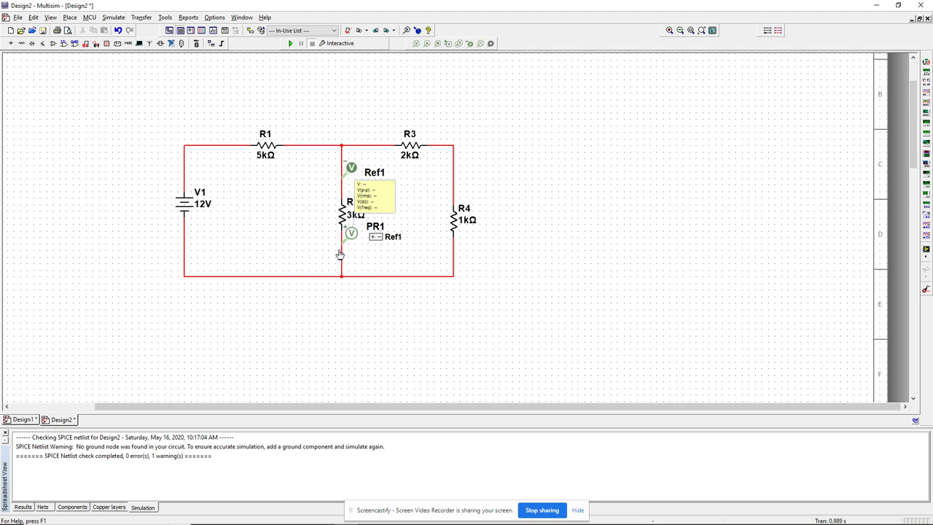
{"action": "left_click_drag", "start_coordinate": [362, 205], "coordinate": [300, 213]}
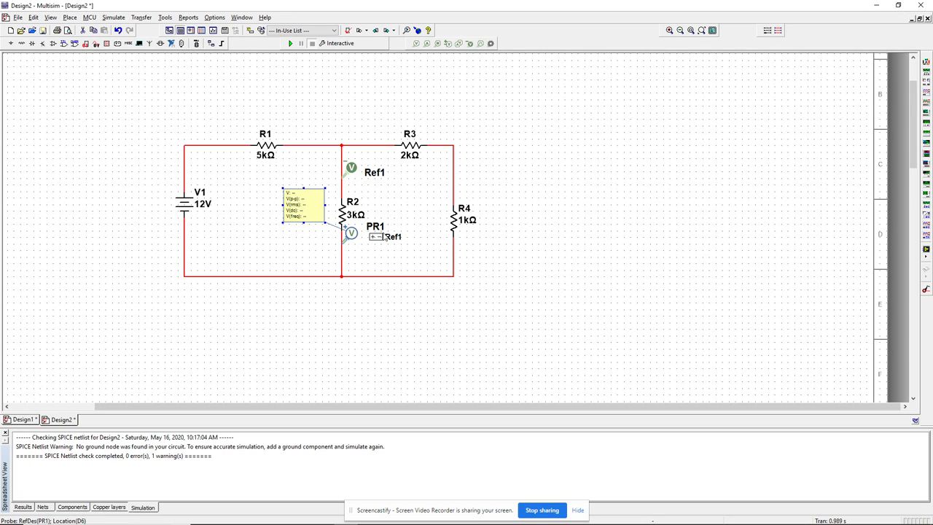
Place a differential voltage probe across R3 with the reference on the R4 side, and shift the positive probe and readout away from R3
{"action": "left_click", "coordinate": [448, 44]}
{"action": "left_click", "coordinate": [377, 144]}
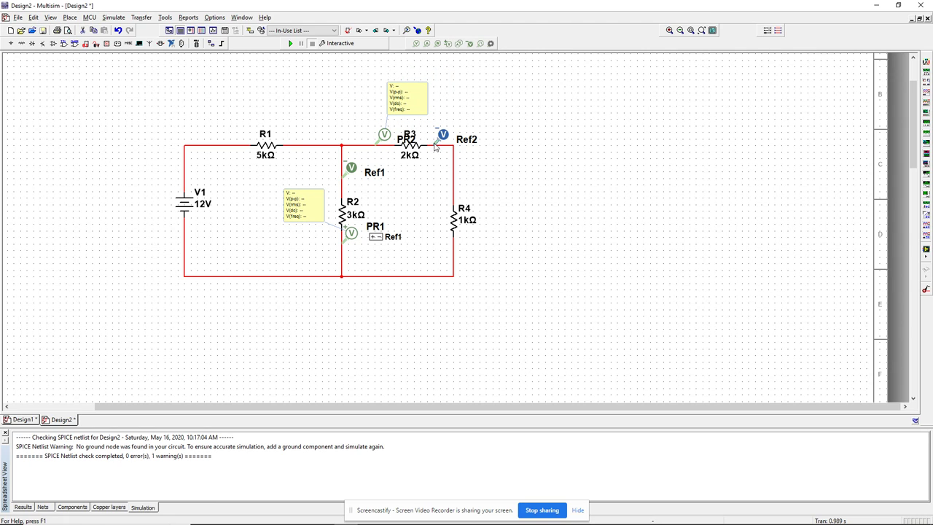
{"action": "left_click", "coordinate": [435, 145]}
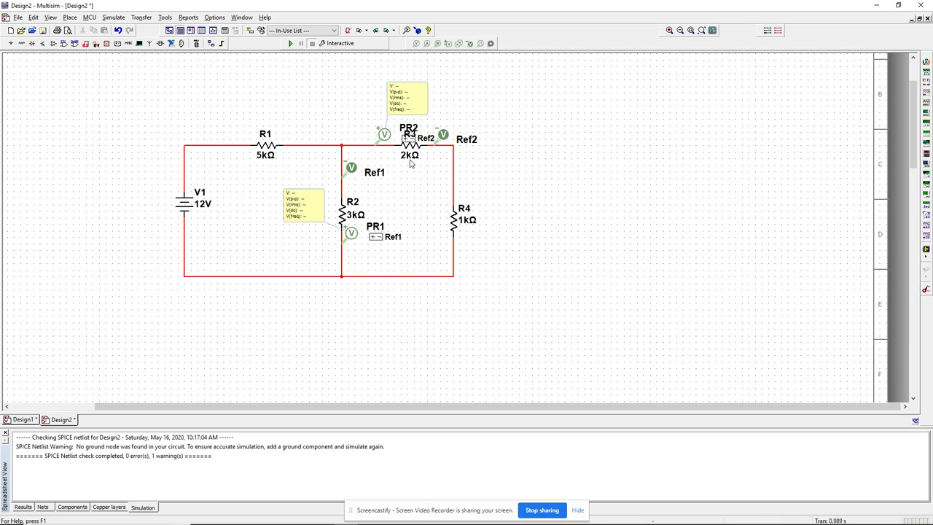
{"action": "left_click_drag", "start_coordinate": [410, 102], "coordinate": [378, 94]}
{"action": "left_click", "coordinate": [409, 134]}
{"action": "left_click", "coordinate": [424, 126]}
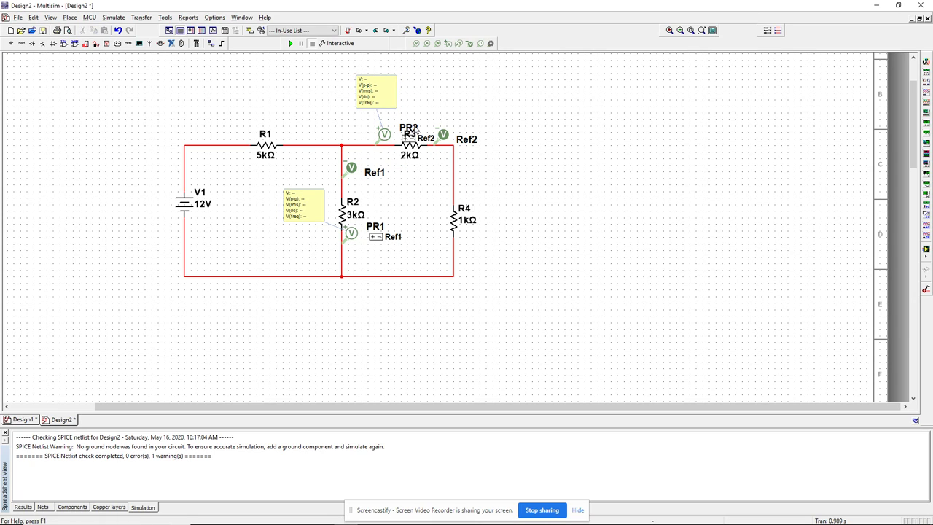
{"action": "mouse_move", "coordinate": [388, 136]}
{"action": "left_mouse_down"}
{"action": "mouse_move", "coordinate": [359, 134]}
{"action": "mouse_move", "coordinate": [382, 138]}
{"action": "left_mouse_up"}
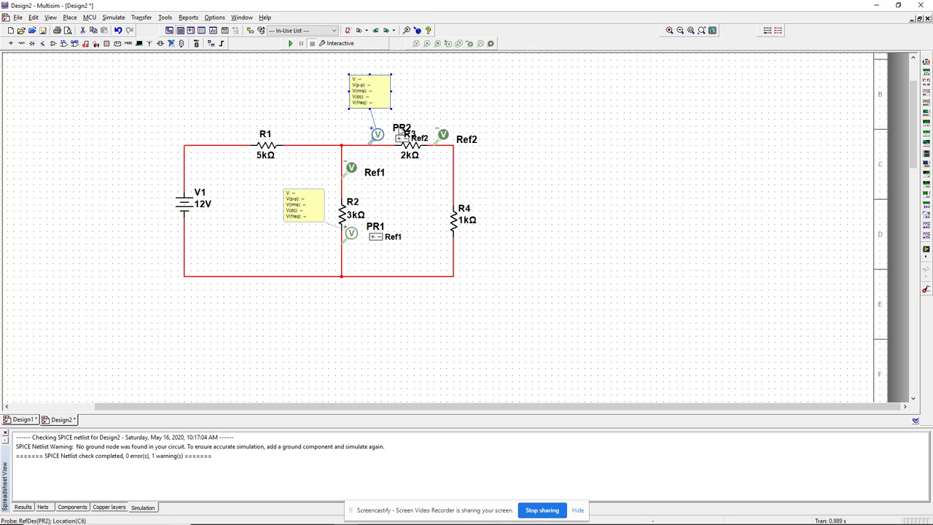
{"action": "left_click", "coordinate": [405, 177]}
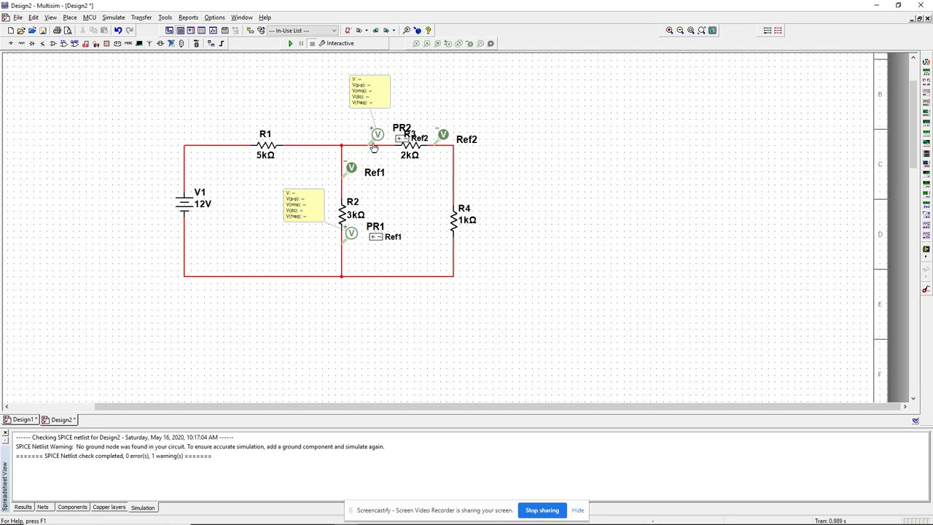
Place a differential voltage probe across R4, positive above and reference below the resistor, and run the simulation
{"action": "left_click", "coordinate": [448, 43]}
{"action": "left_click", "coordinate": [453, 188]}
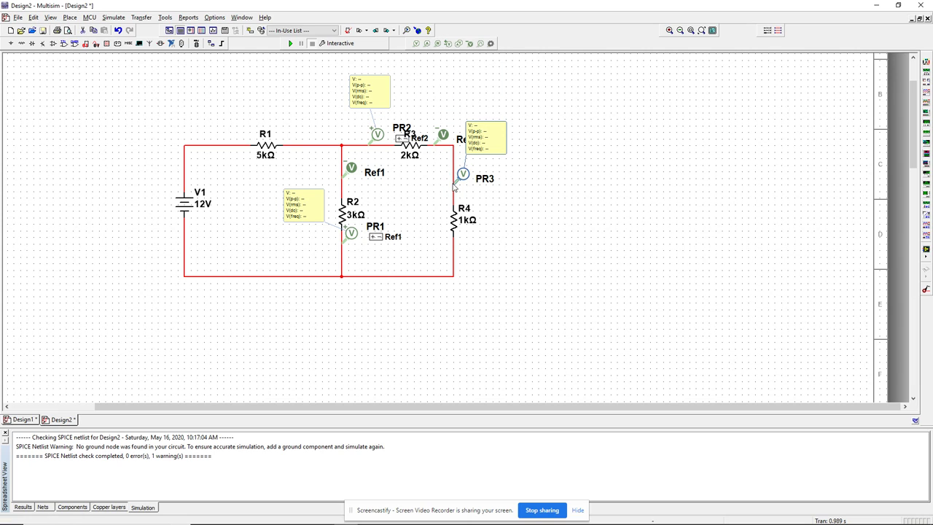
{"action": "left_click", "coordinate": [454, 260]}
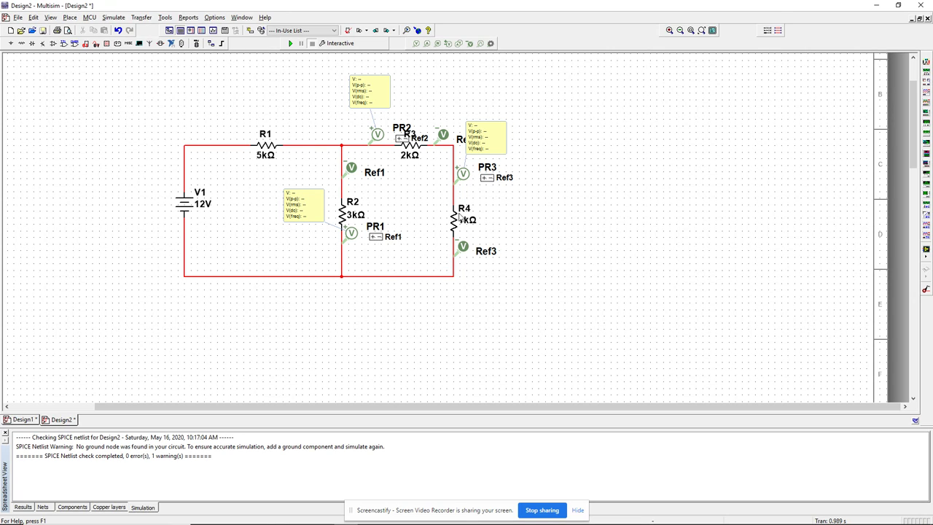
{"action": "key", "text": "F5"}
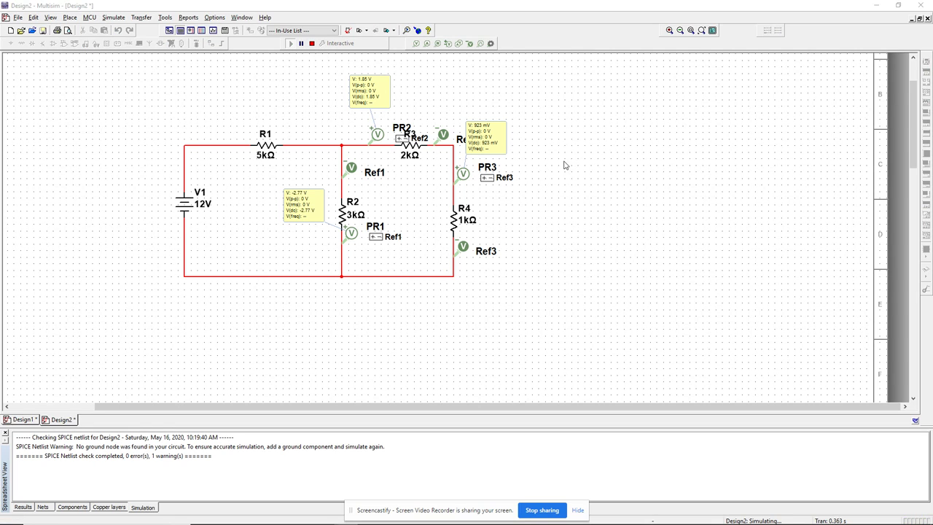
{"action": "key", "text": "alt+Tab"}
{"action": "key", "text": "alt+Tab"}
{"action": "key", "text": "alt+Tab"}
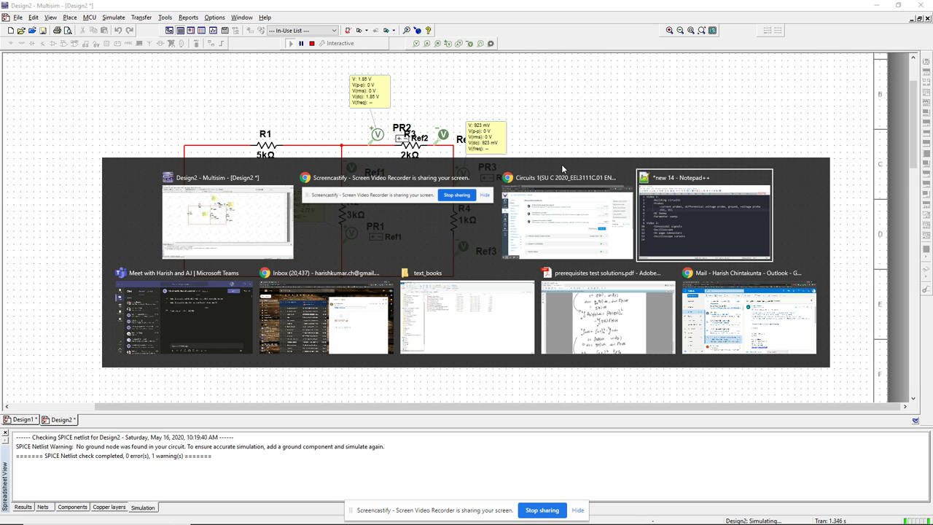
{"action": "key", "text": "Escape"}
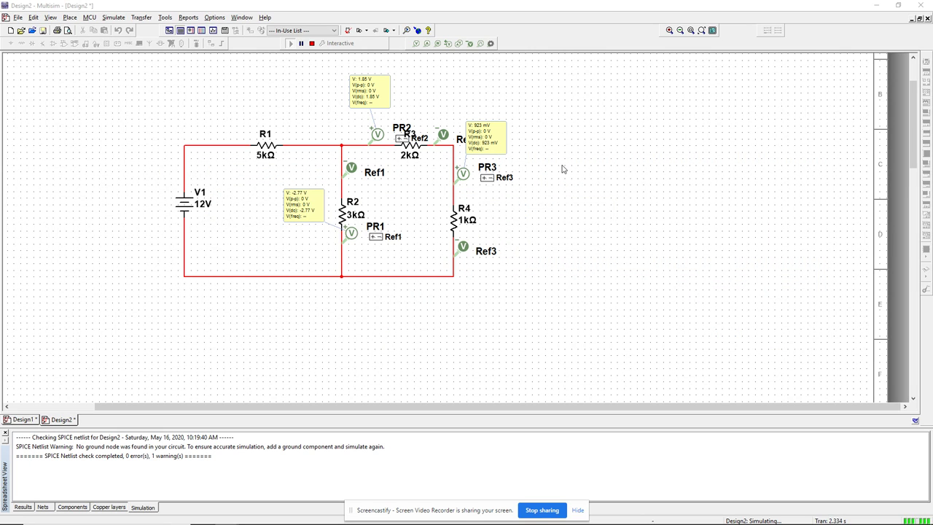
Open the Calculator app for checking the sum of the loop voltages
{"action": "key", "text": "super"}
{"action": "type", "text": "calc"}
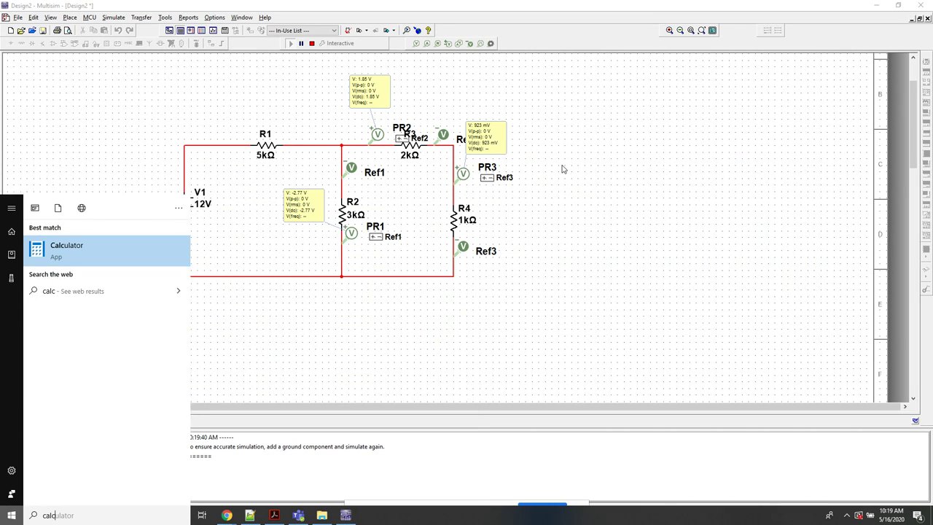
{"action": "key", "text": "Return"}
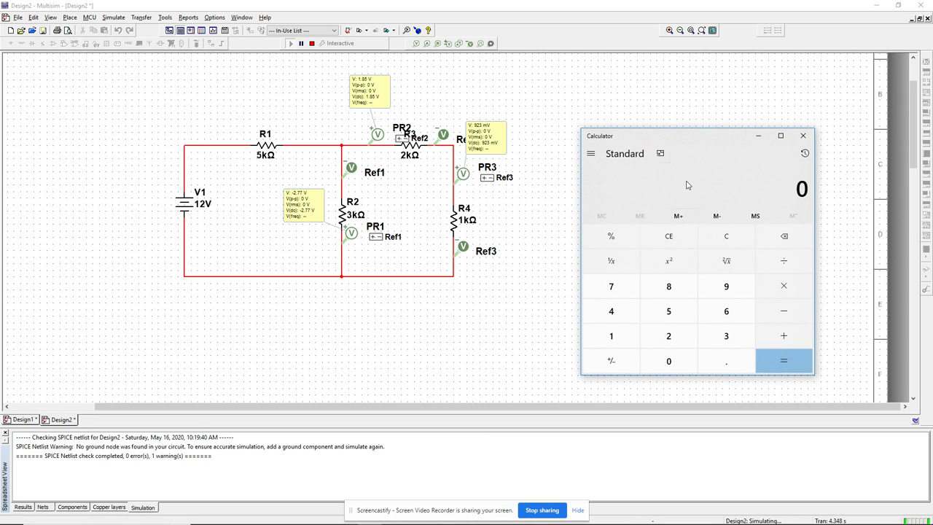
Calculate the loop voltage sum -2.77 + 1.85 + 0.923 and close the calculator
{"action": "key", "text": "minus"}
{"action": "type", "text": "2.77"}
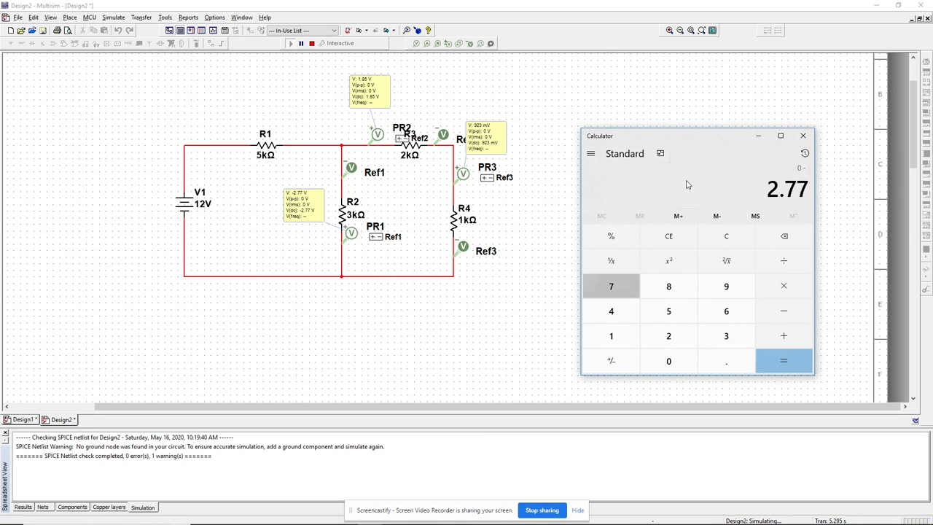
{"action": "key", "text": "Escape"}
{"action": "key", "text": "minus"}
{"action": "type", "text": "2.77"}
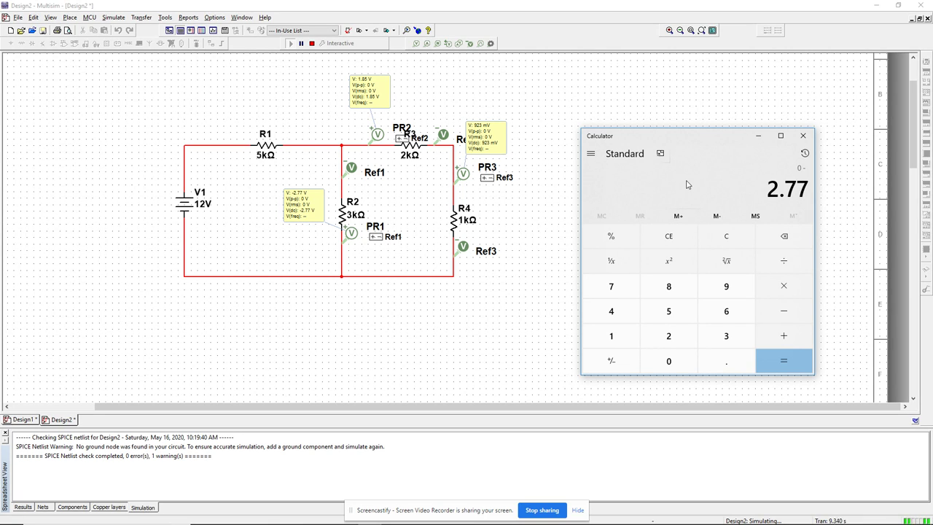
{"action": "key", "text": "plus"}
{"action": "type", "text": "1.85"}
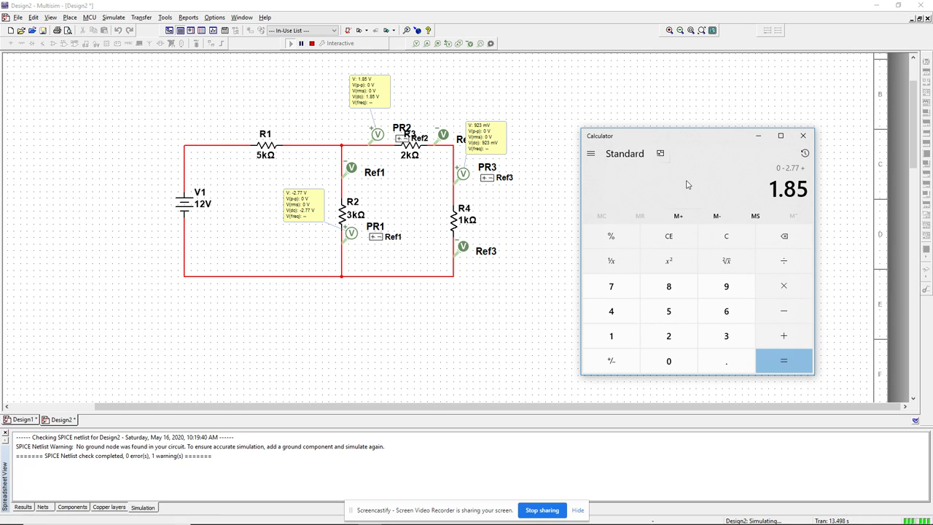
{"action": "key", "text": "plus"}
{"action": "type", "text": "0.923"}
{"action": "key", "text": "Return"}
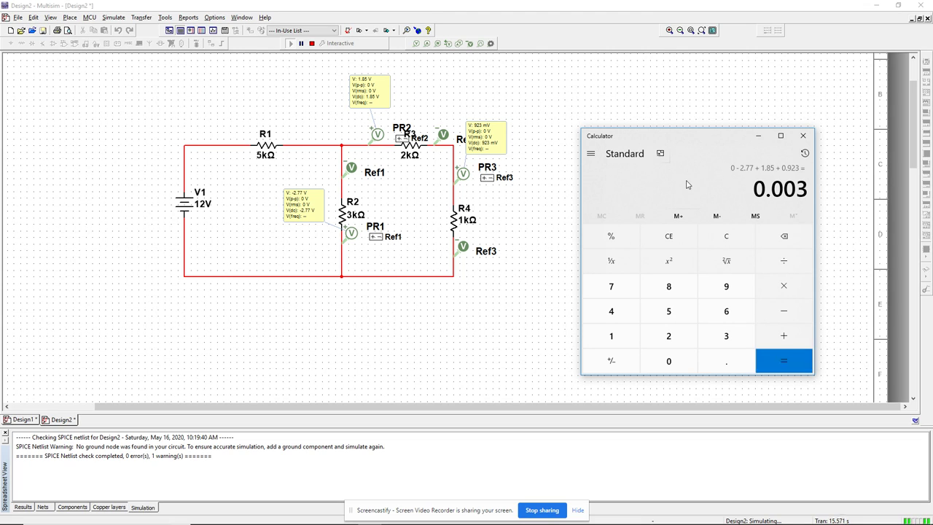
{"action": "left_click", "coordinate": [804, 139]}
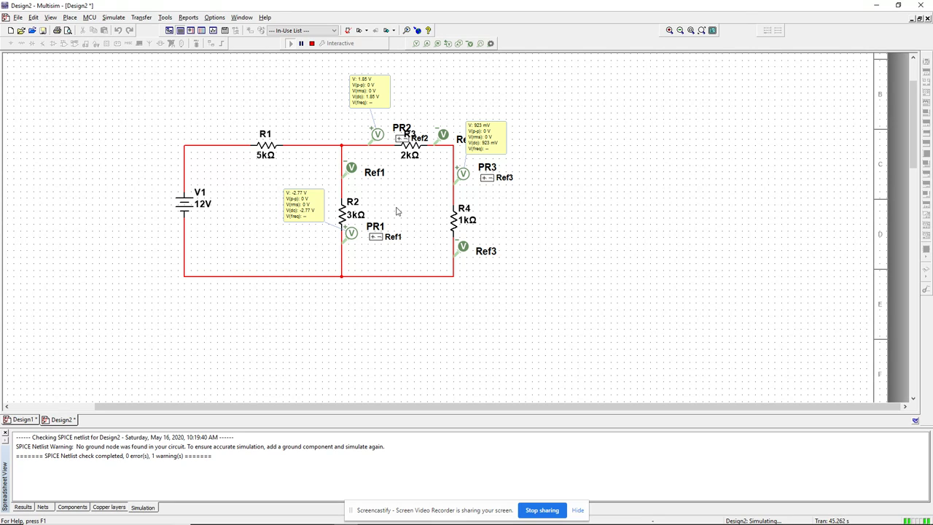
Delete all differential voltage probes and their reference probes from the circuit, and stop the simulation
{"action": "left_click", "coordinate": [351, 234]}
{"action": "key", "text": "Delete"}
{"action": "left_click", "coordinate": [463, 246]}
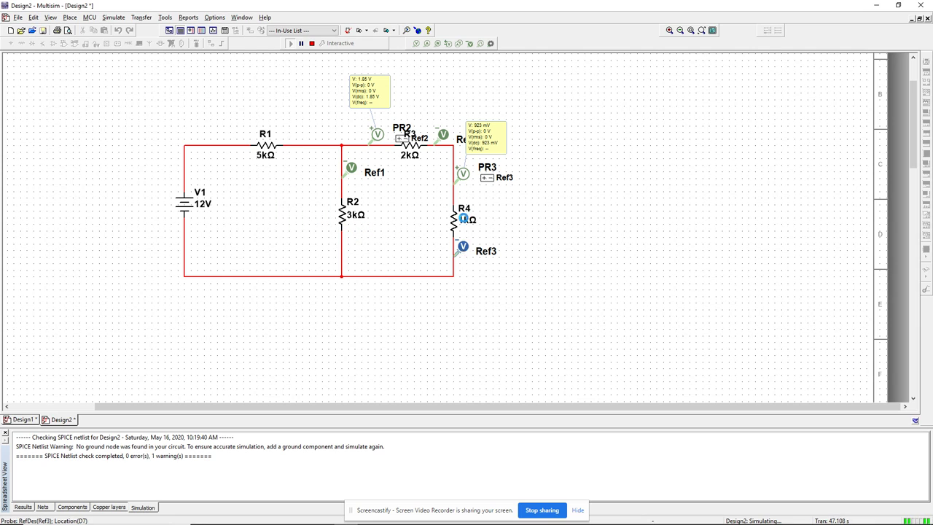
{"action": "key", "text": "Delete"}
{"action": "left_click", "coordinate": [463, 175]}
{"action": "key", "text": "Delete"}
{"action": "left_click", "coordinate": [442, 134]}
{"action": "key", "text": "Delete"}
{"action": "left_click", "coordinate": [377, 134]}
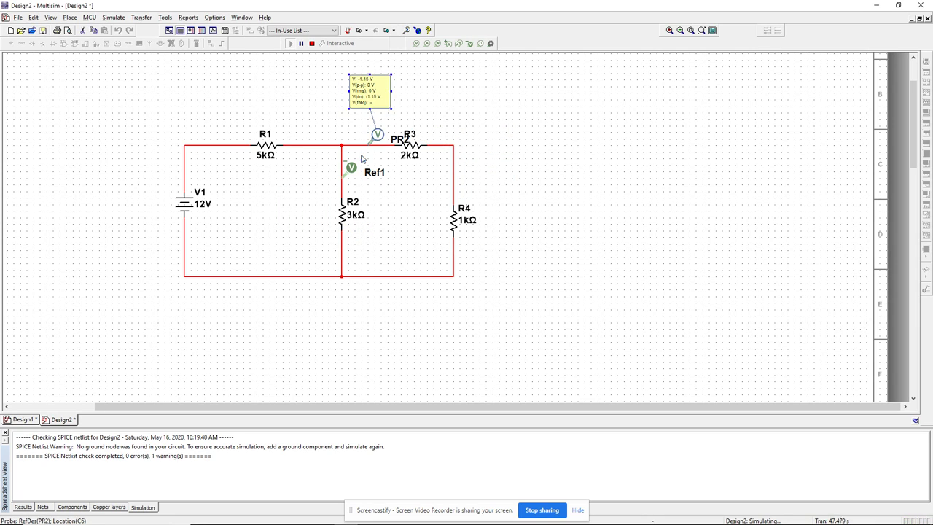
{"action": "key", "text": "Delete"}
{"action": "left_click", "coordinate": [351, 169]}
{"action": "key", "text": "Delete"}
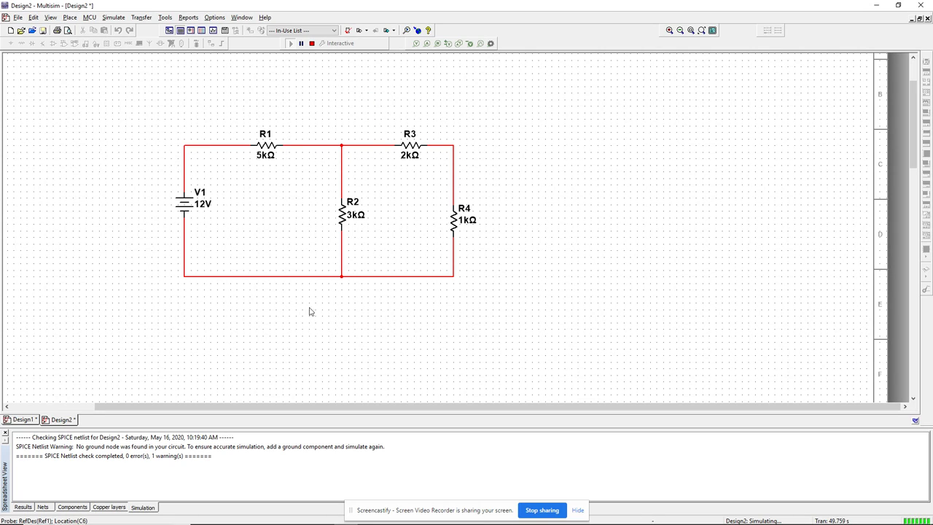
{"action": "left_click", "coordinate": [311, 43]}
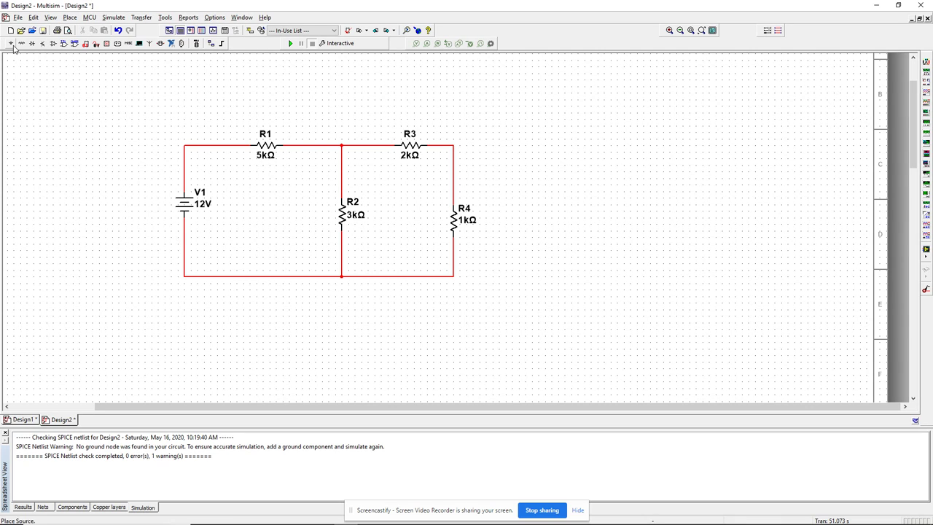
Place a GROUND component from the POWER_SOURCES family on the junction of the lower wire below R2
{"action": "left_click", "coordinate": [69, 17]}
{"action": "left_click", "coordinate": [87, 32]}
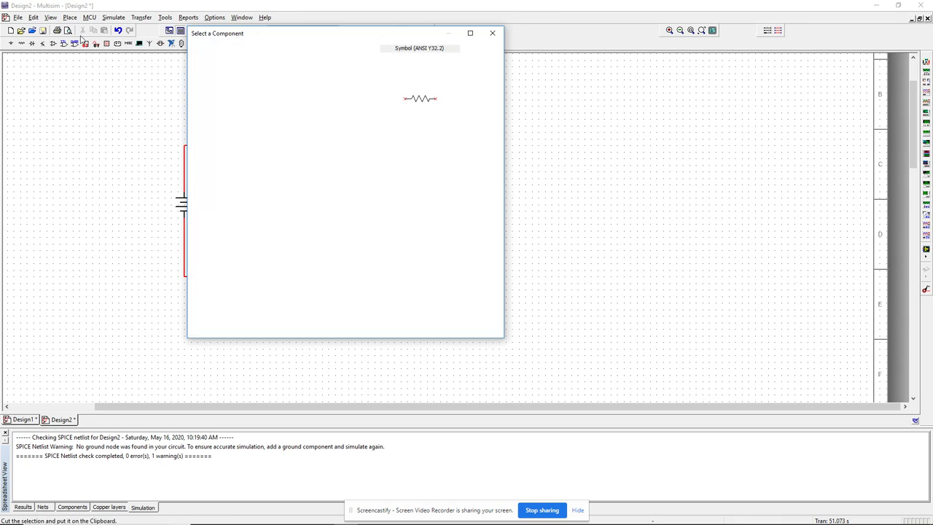
{"action": "left_click", "coordinate": [231, 78]}
{"action": "left_click", "coordinate": [222, 87]}
{"action": "left_click", "coordinate": [226, 107]}
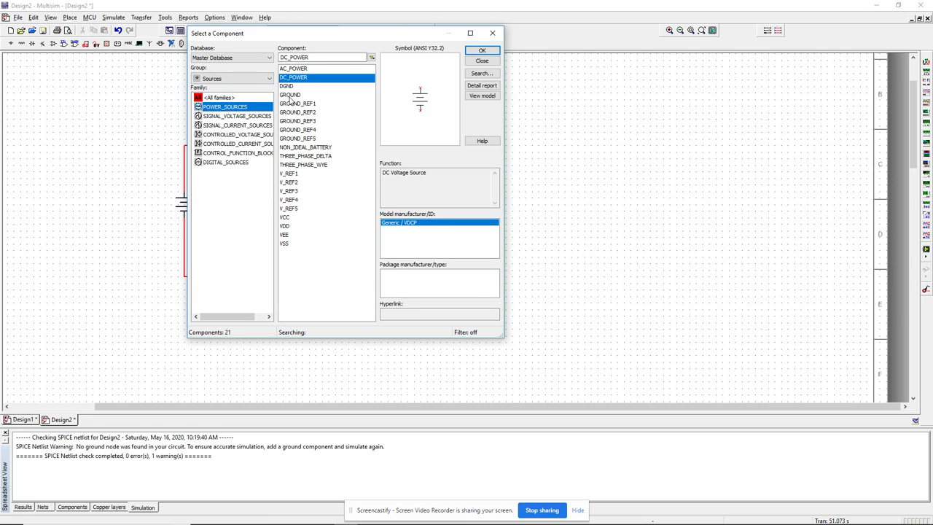
{"action": "left_click", "coordinate": [291, 95]}
{"action": "left_click", "coordinate": [482, 49]}
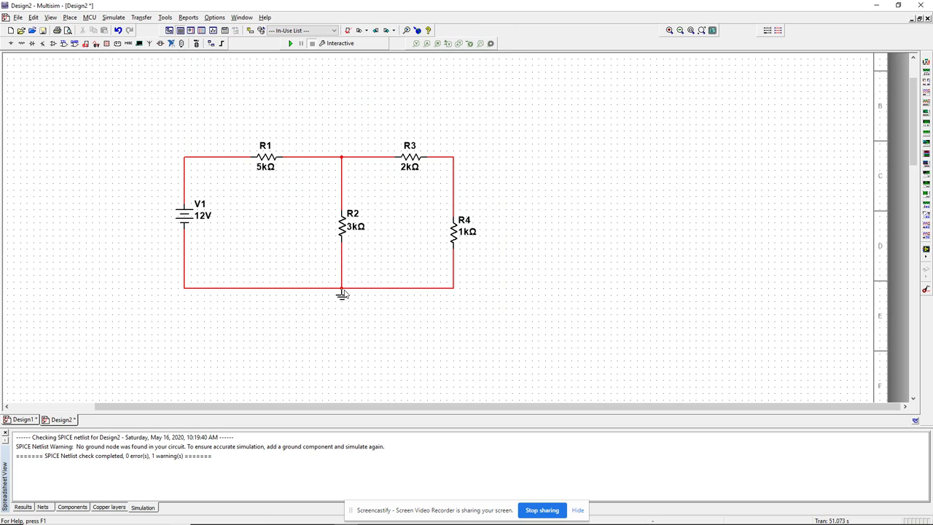
{"action": "left_click", "coordinate": [342, 294]}
{"action": "key", "text": "Escape"}
{"action": "left_click", "coordinate": [342, 294]}
Place voltage probes on the R1-R2-R3 junction, the V1-R1 wire and the R3-R4 wire, and run the simulation before stopping it
{"action": "left_click", "coordinate": [416, 46]}
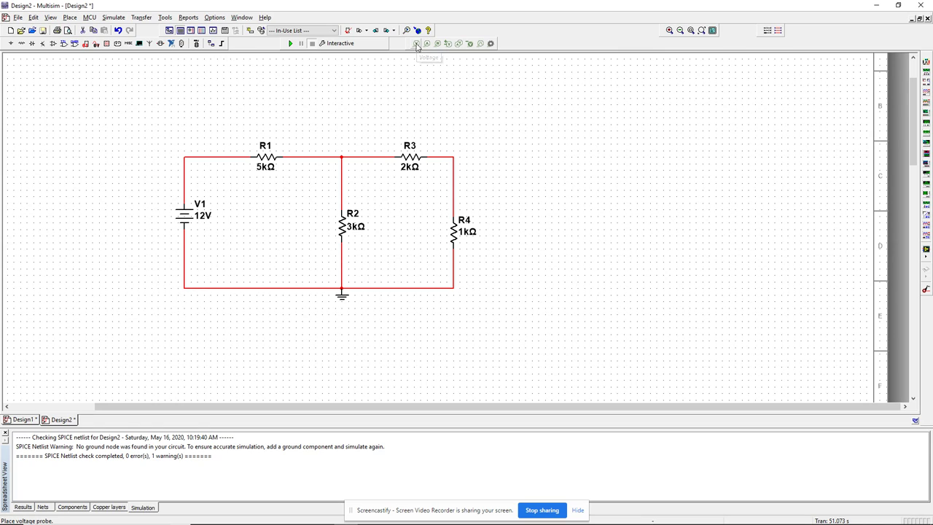
{"action": "left_click", "coordinate": [340, 157]}
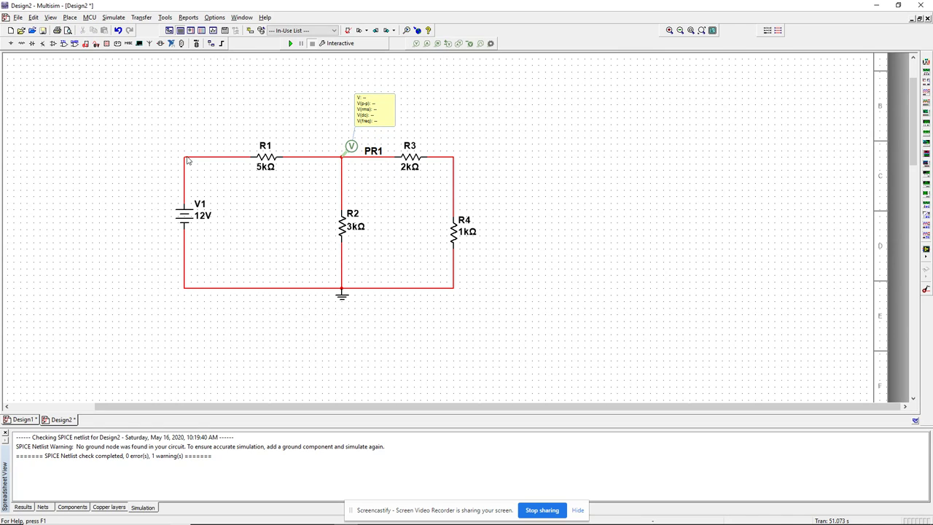
{"action": "left_click", "coordinate": [417, 44]}
{"action": "left_click", "coordinate": [193, 158]}
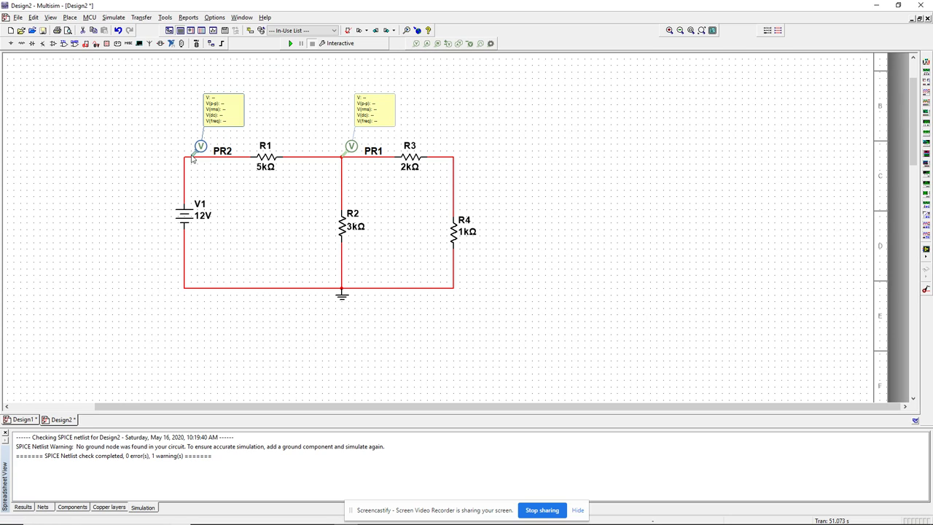
{"action": "left_click", "coordinate": [417, 44]}
{"action": "left_click", "coordinate": [449, 157]}
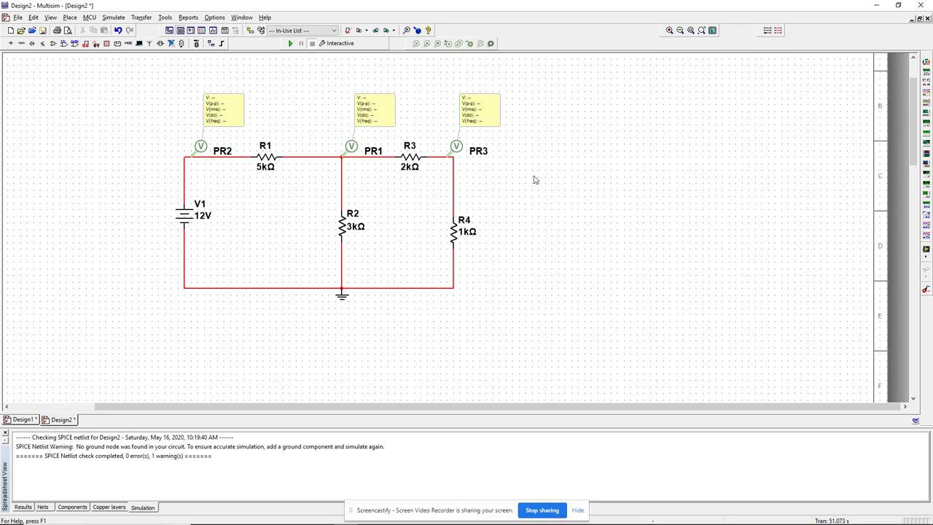
{"action": "left_click", "coordinate": [290, 45]}
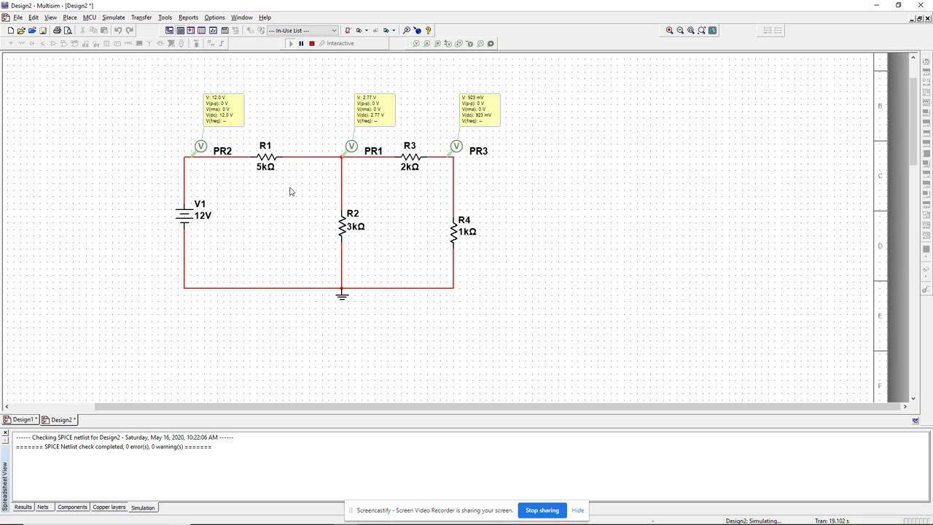
{"action": "left_click", "coordinate": [312, 44]}
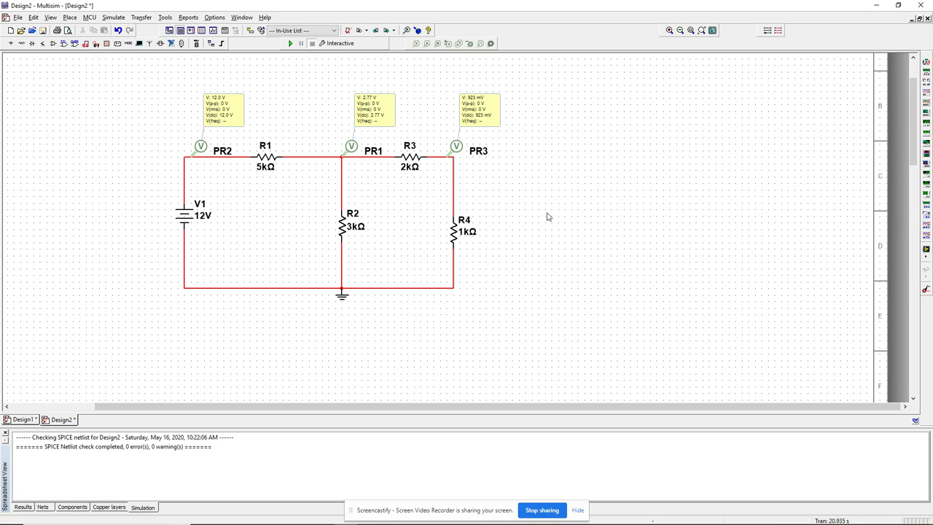